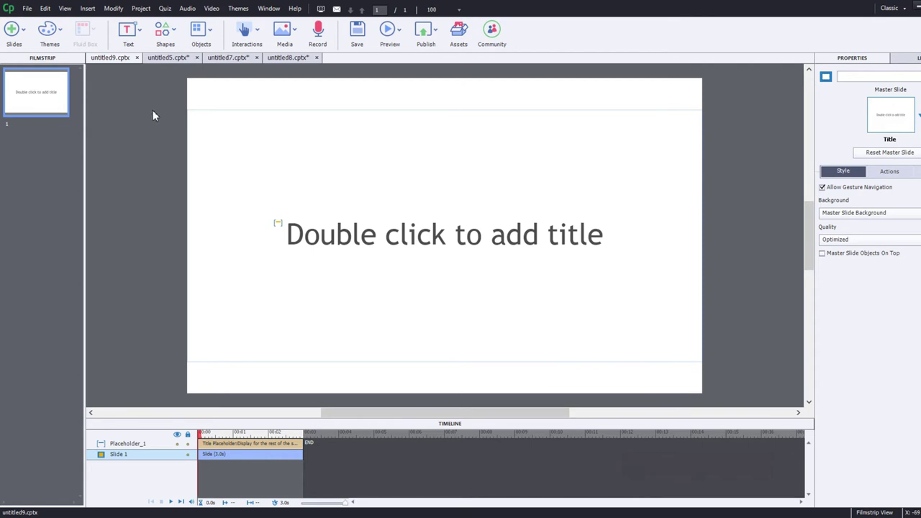
Import the audio file D4-4_Welcome_ onto the only slide of untitled9.cptx.
click(294, 34)
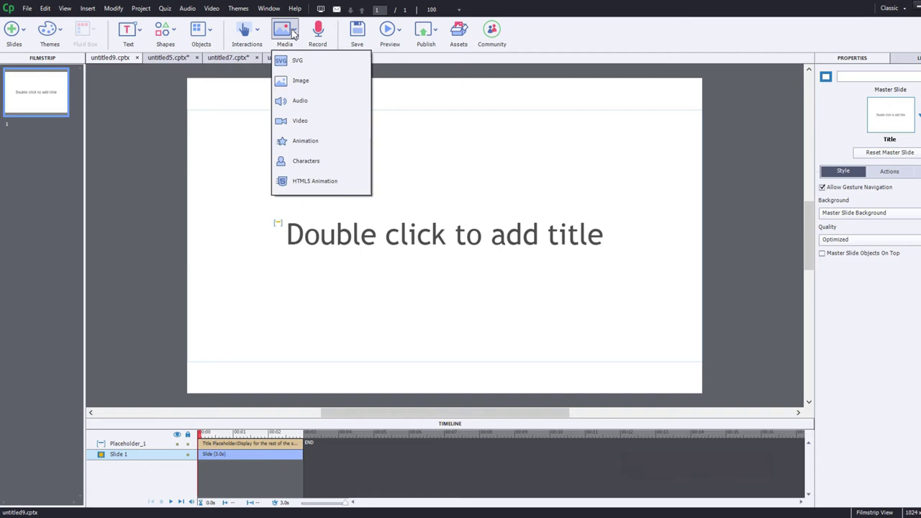
click(308, 106)
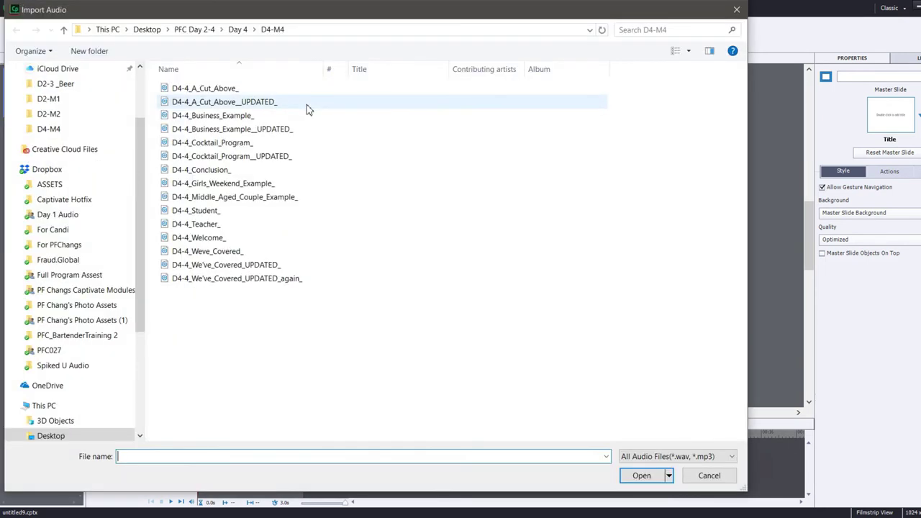
double_click(221, 239)
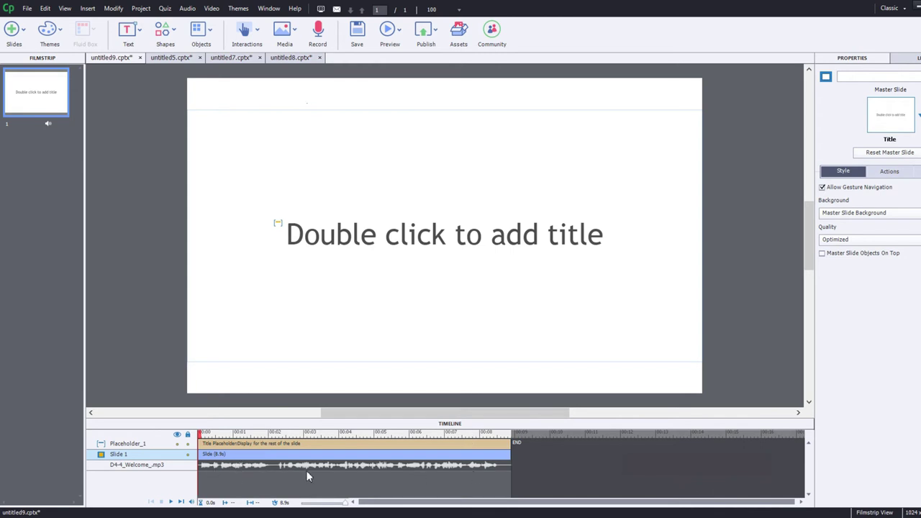
Import D4-4_Welcome_ onto slide 1 of untitled5.cptx, showing the slide for the length of the audio file, and check slide 2.
click(173, 57)
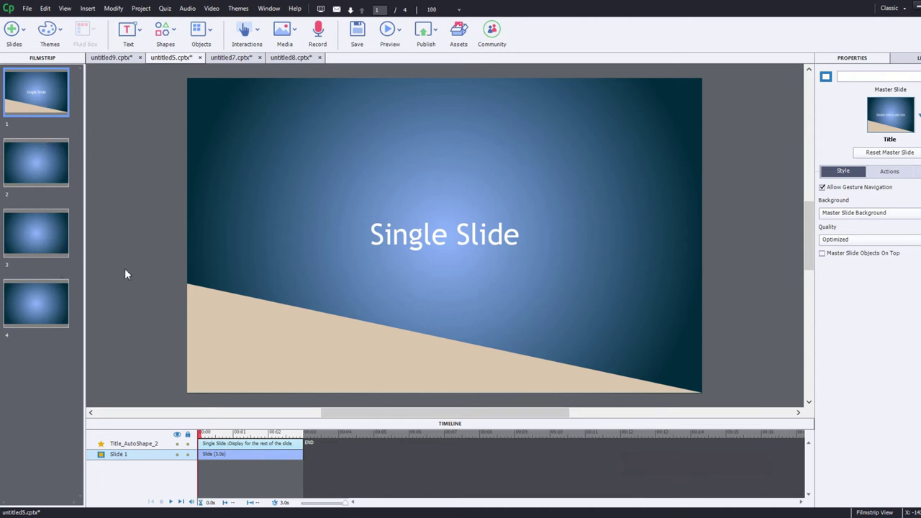
click(290, 32)
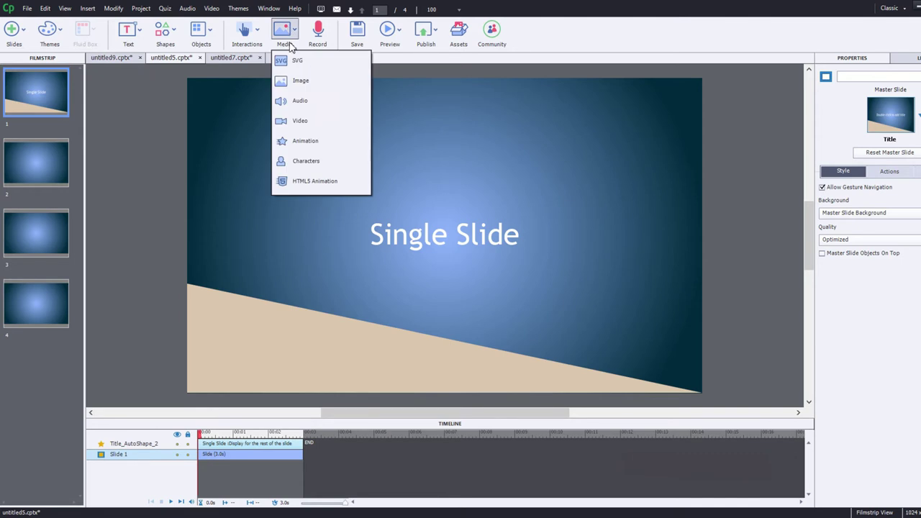
click(297, 108)
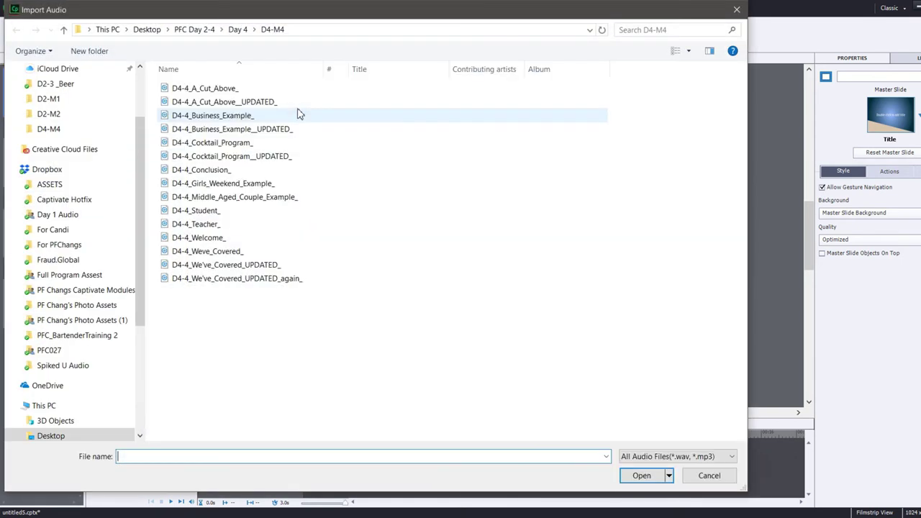
click(211, 241)
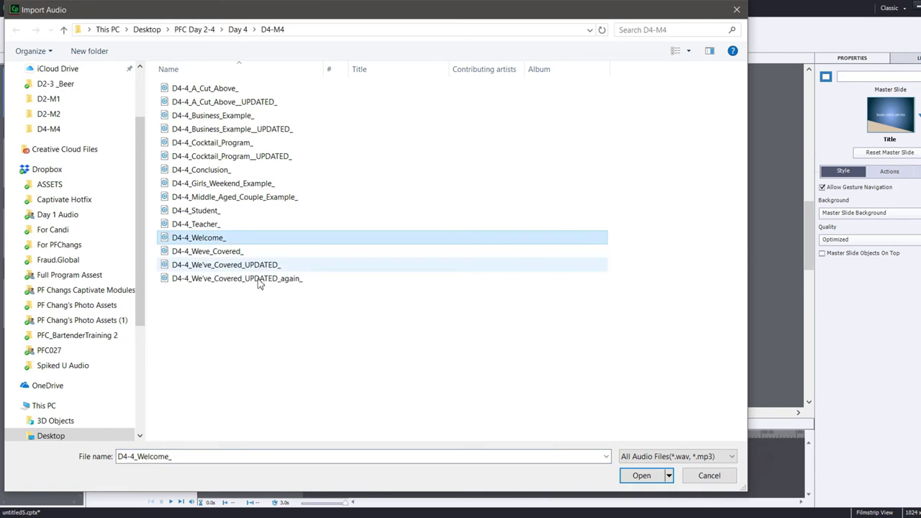
click(631, 476)
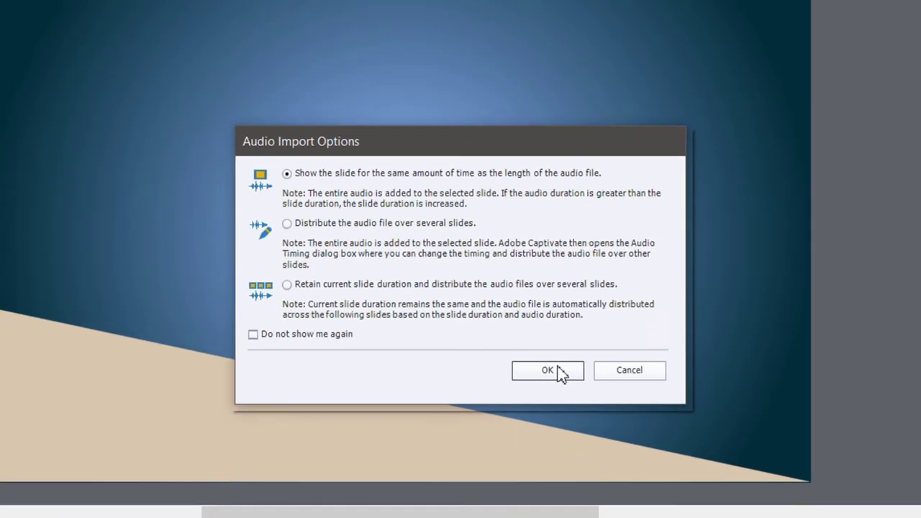
click(568, 394)
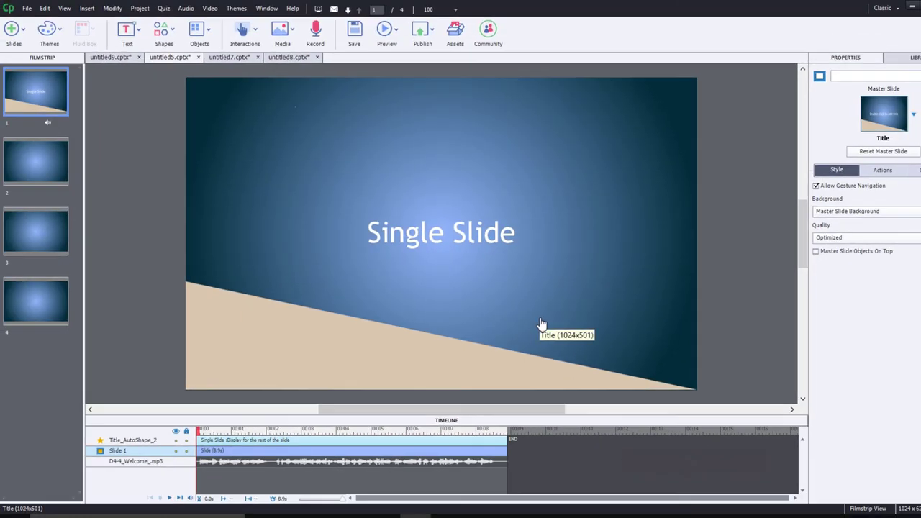
click(49, 162)
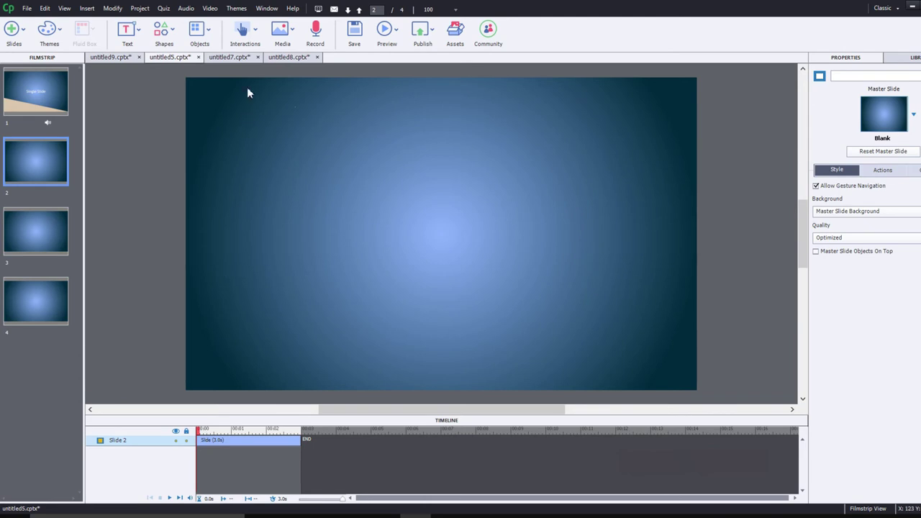
Import D4-4_Weve_Covered_ onto slide 1 of untitled7.cptx with the option to distribute the audio file over several slides.
click(229, 57)
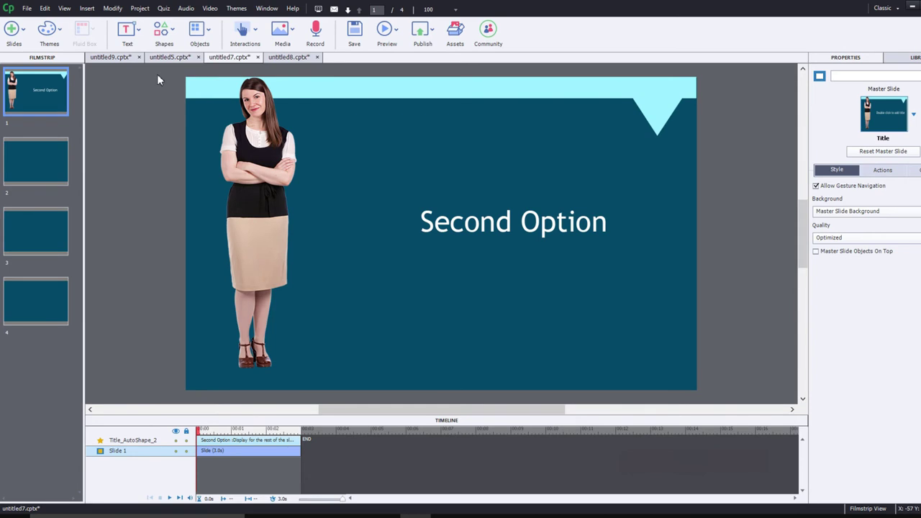
click(292, 34)
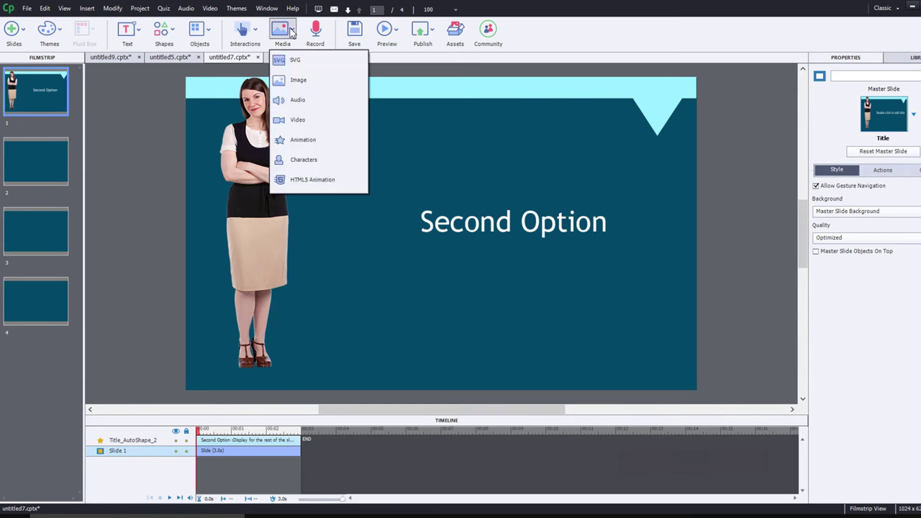
click(296, 101)
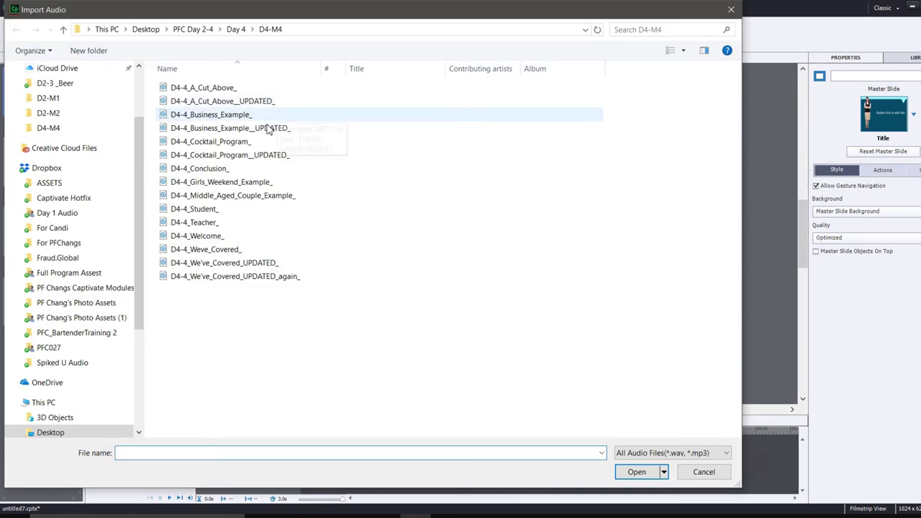
click(205, 249)
click(619, 478)
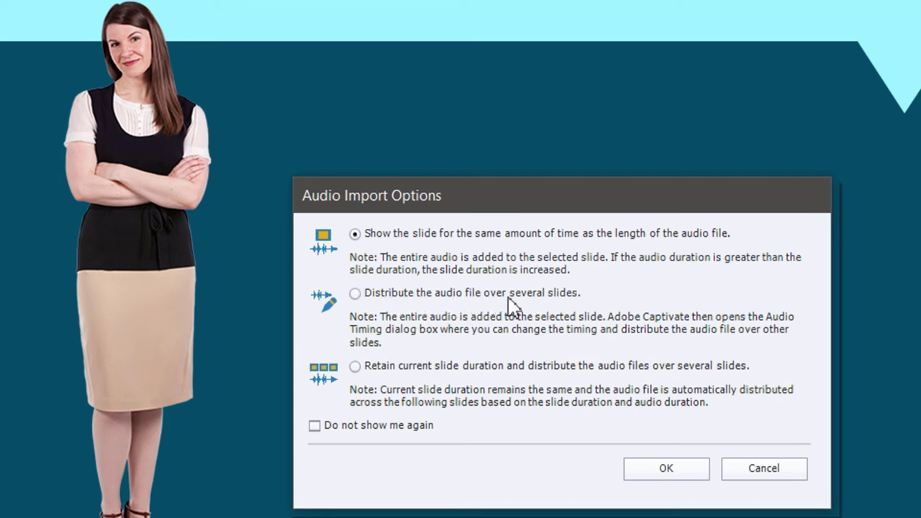
click(389, 296)
click(671, 469)
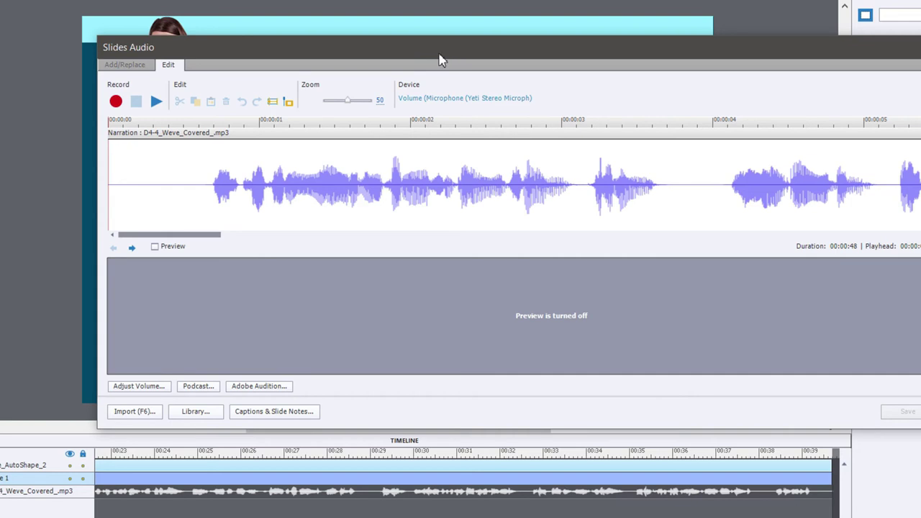
Mark the start of slide 2 in the pause just before 4 seconds and slide 3 in the pause just before 9 seconds.
drag(432, 54, 344, 24)
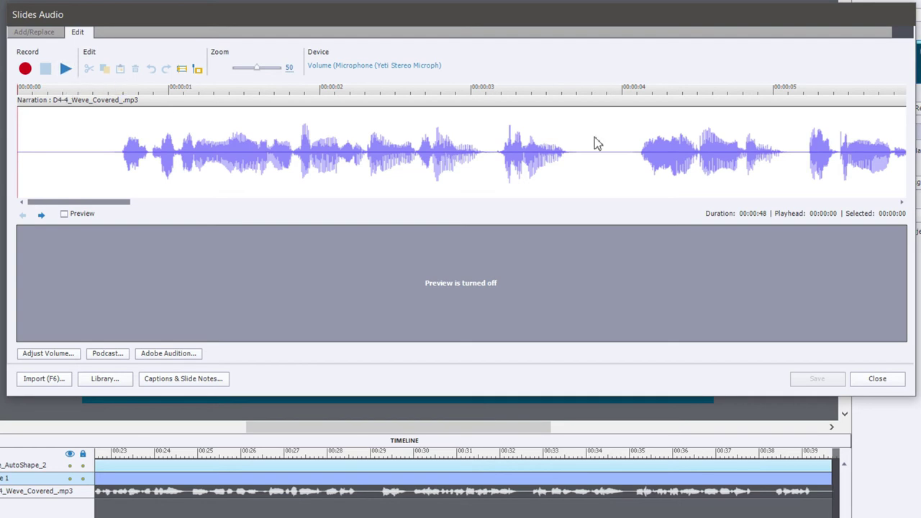
click(611, 95)
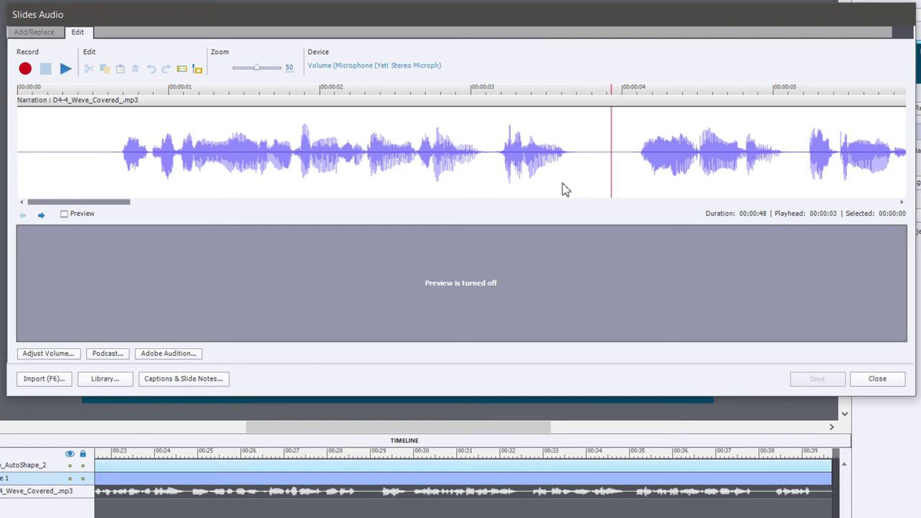
click(197, 70)
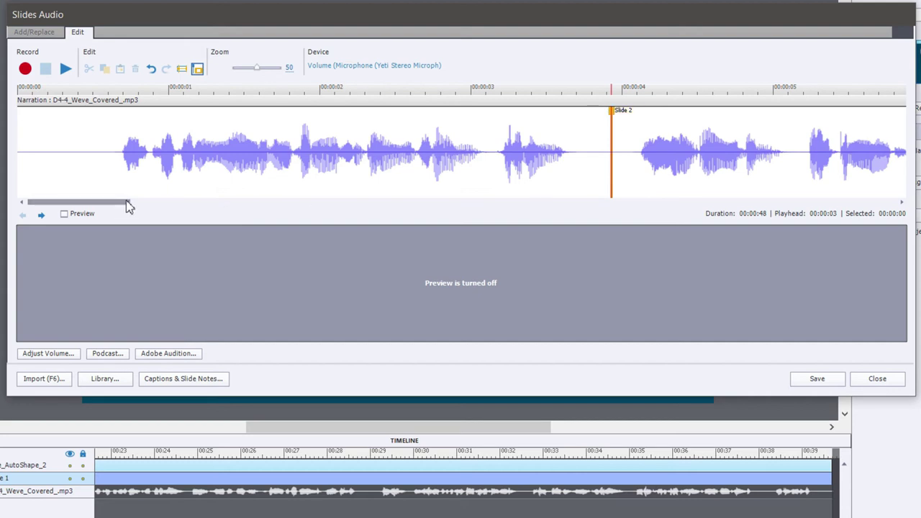
drag(123, 202, 201, 208)
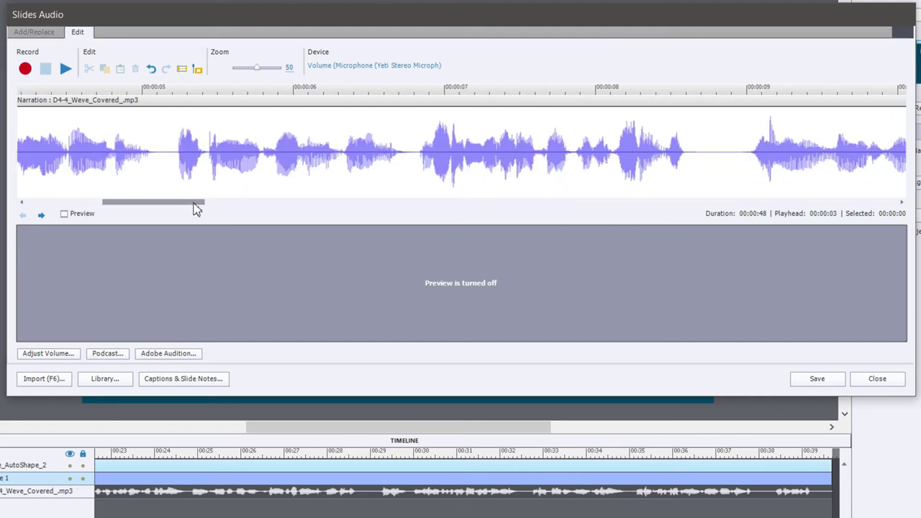
click(733, 92)
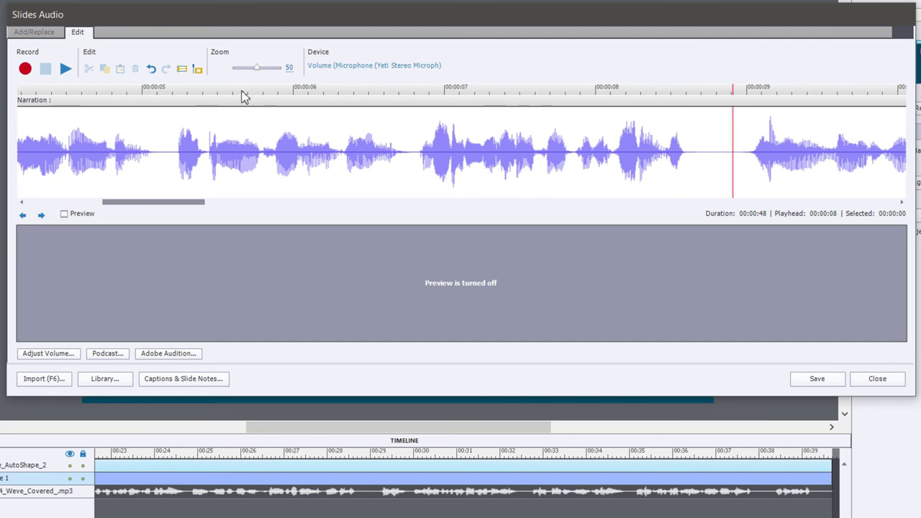
click(195, 70)
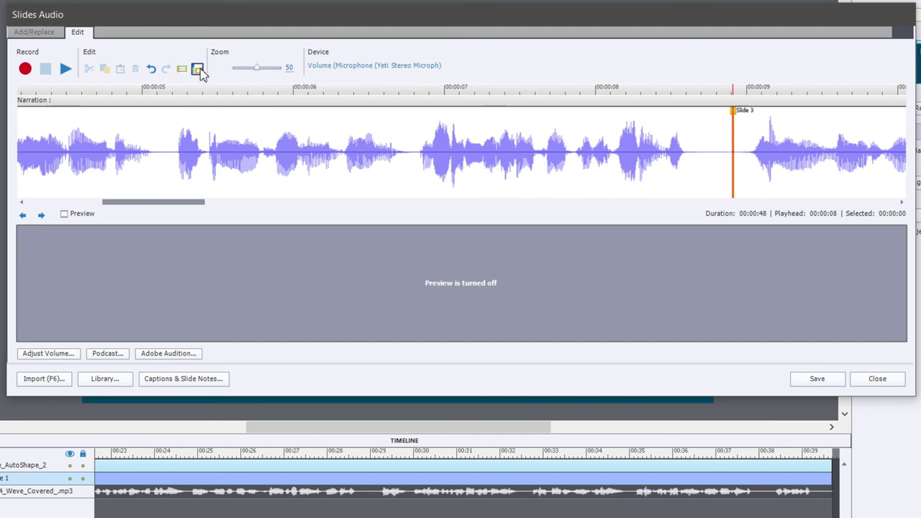
Check the slide 4 marker at the end of the narration, then save the audio distribution and close the Slides Audio dialog.
drag(197, 203, 876, 201)
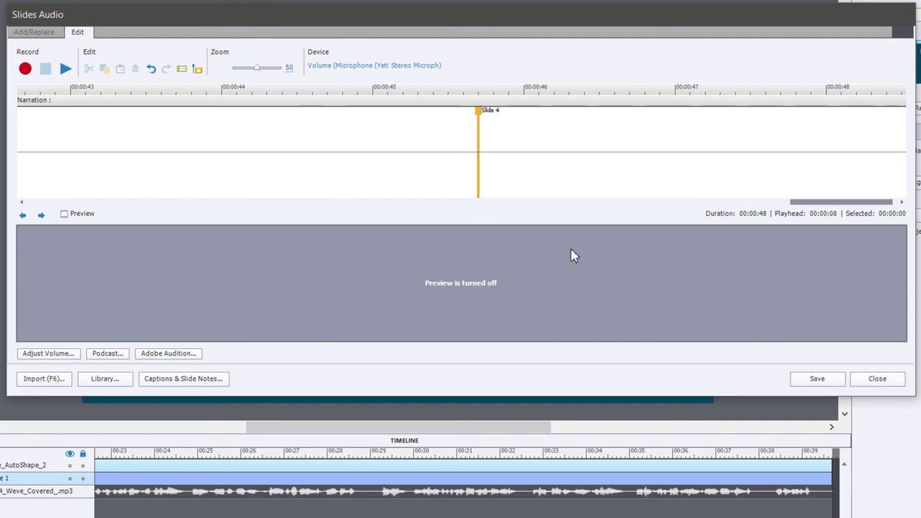
click(815, 382)
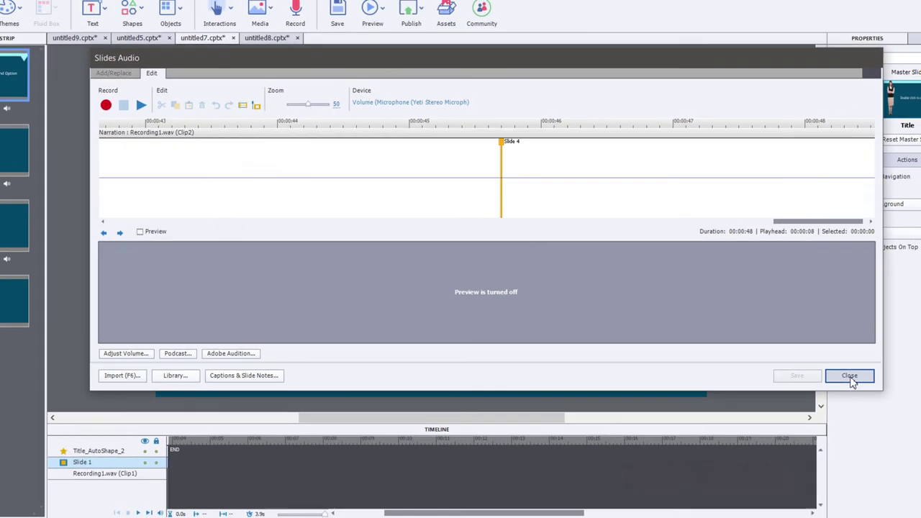
click(877, 379)
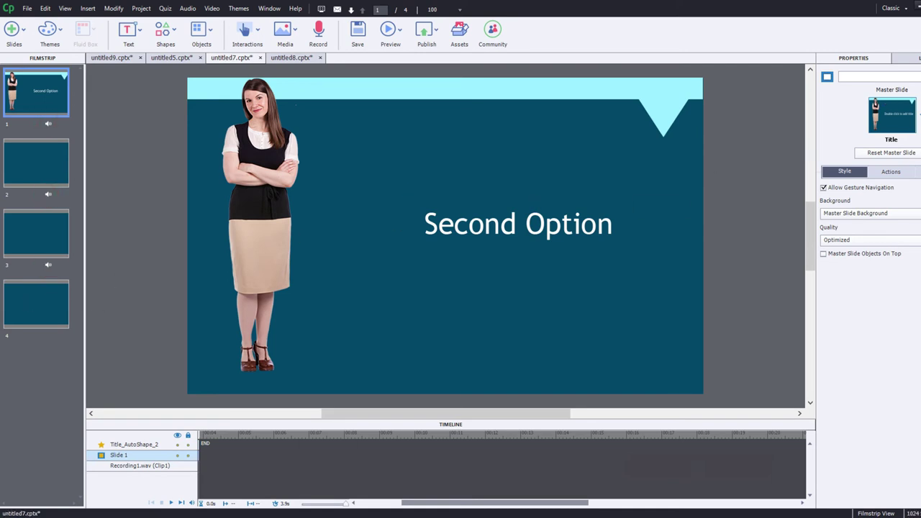
Preview the original D4-4_Weve_Covered_.mp3 and each Recording1.wav clip in the project library.
click(908, 58)
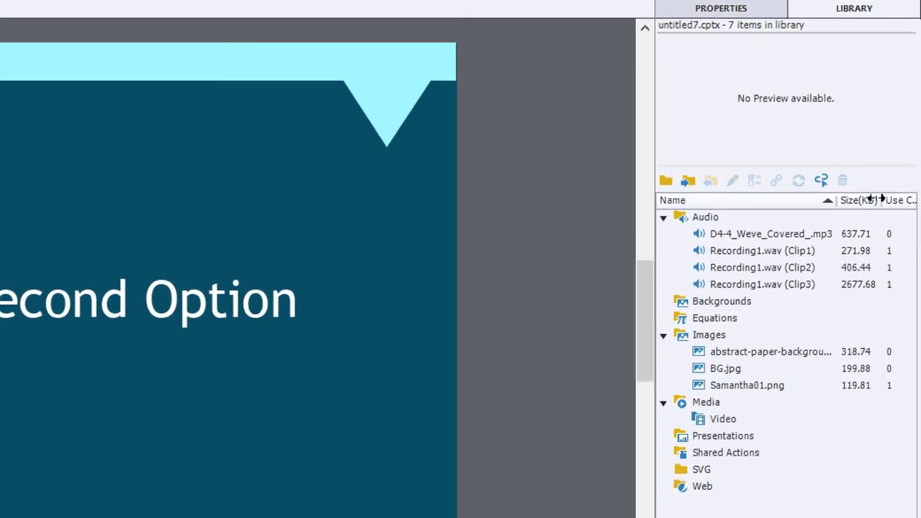
click(753, 237)
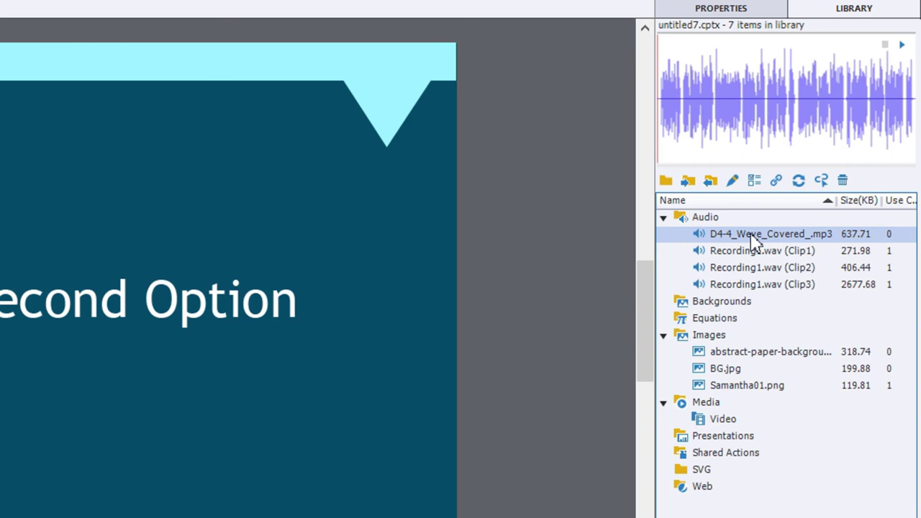
click(755, 252)
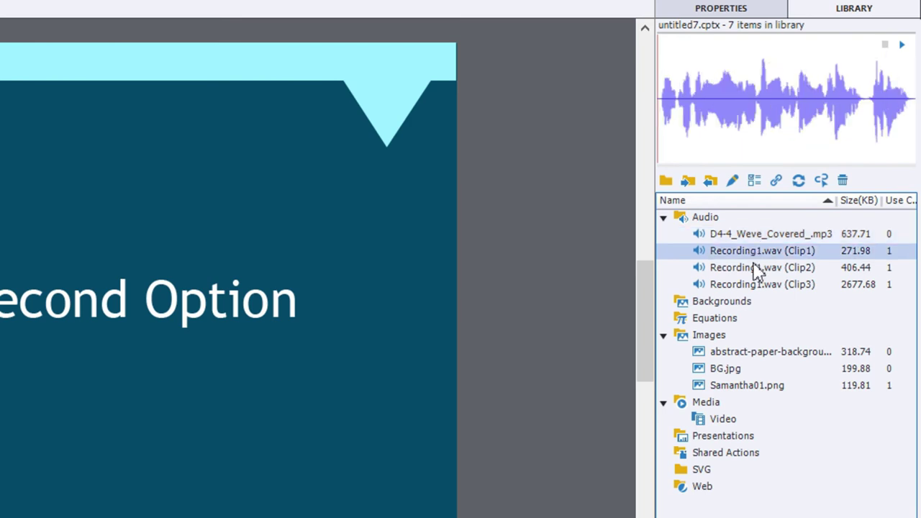
click(757, 271)
click(760, 288)
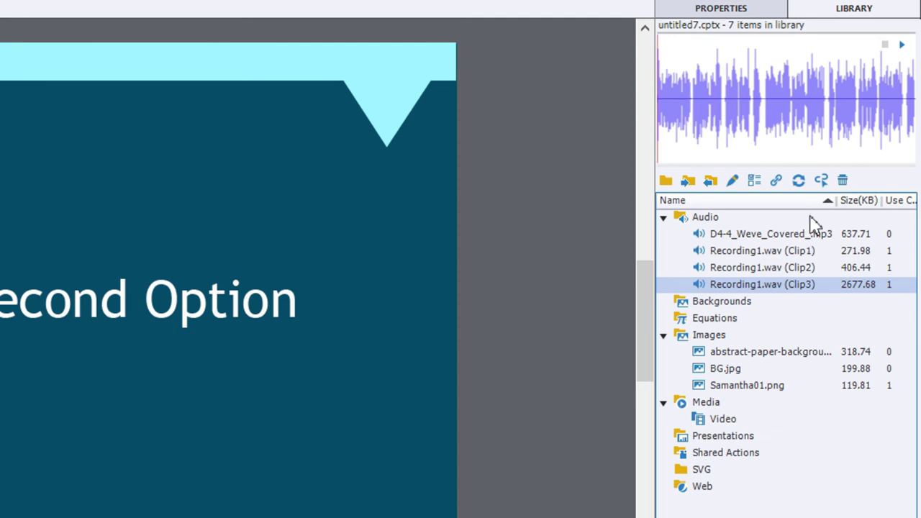
Select all unused library items and delete them from the project.
click(821, 180)
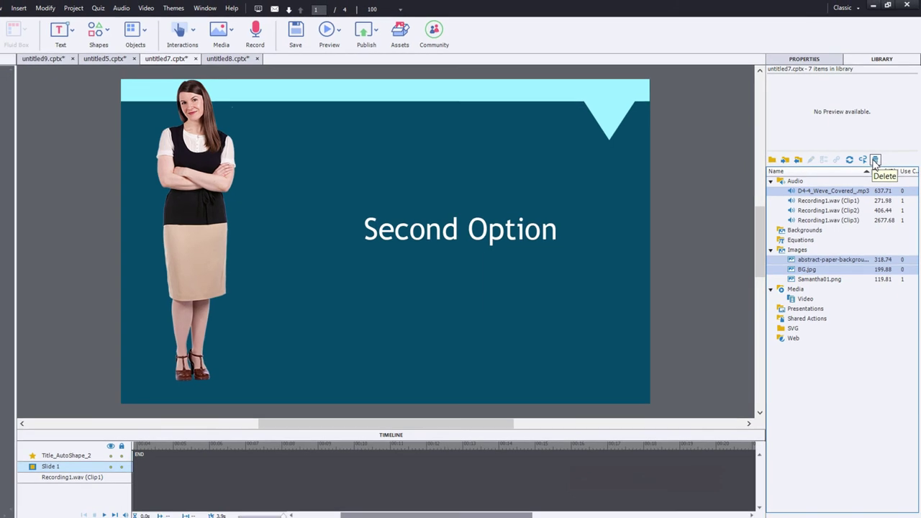
click(843, 180)
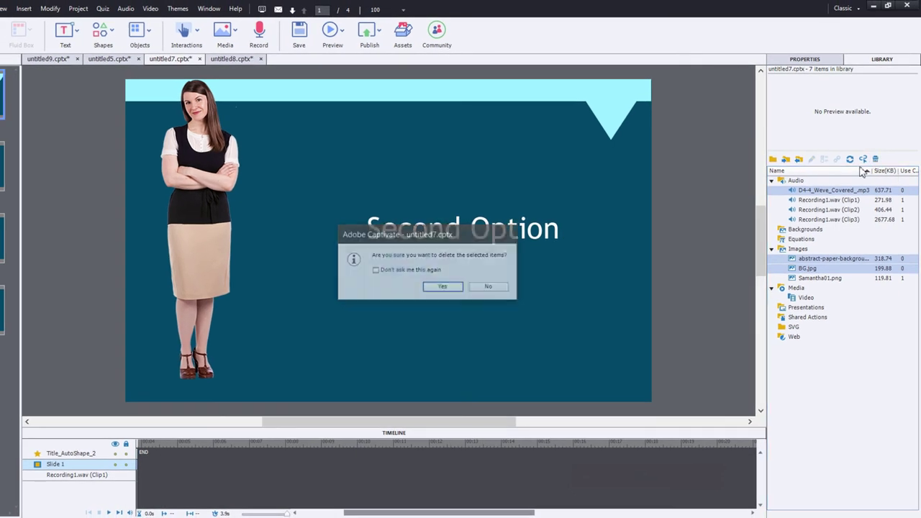
click(444, 287)
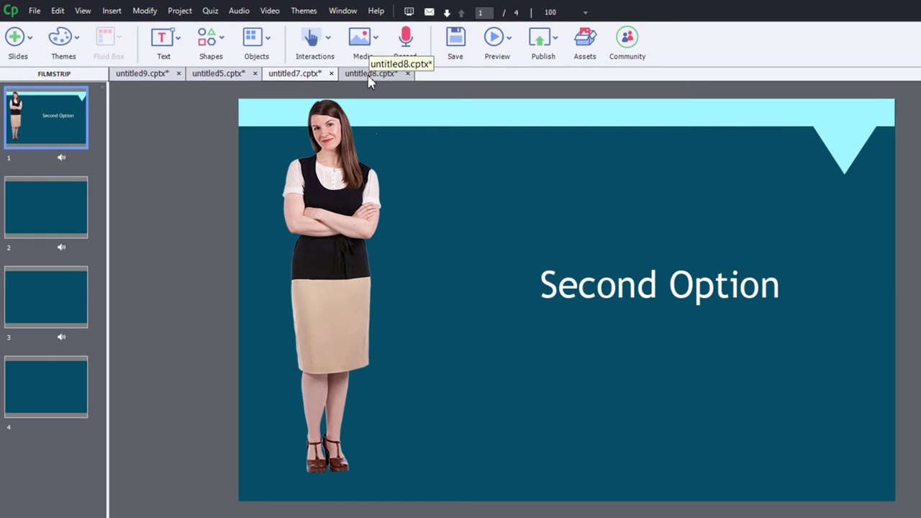
In untitled8.cptx, import the D4-4_Business_Example__UPDATED_ audio onto slide 1, retaining current slide duration and distributing the audio over several slides.
click(369, 75)
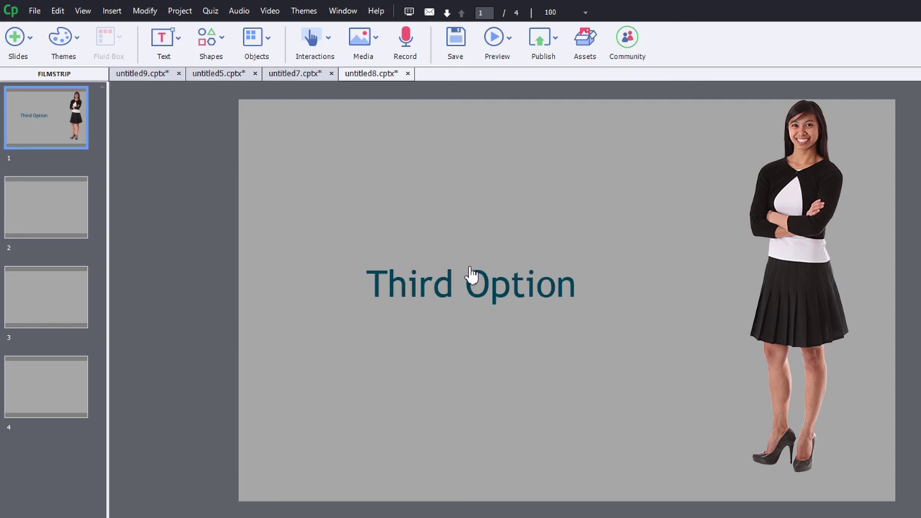
click(374, 44)
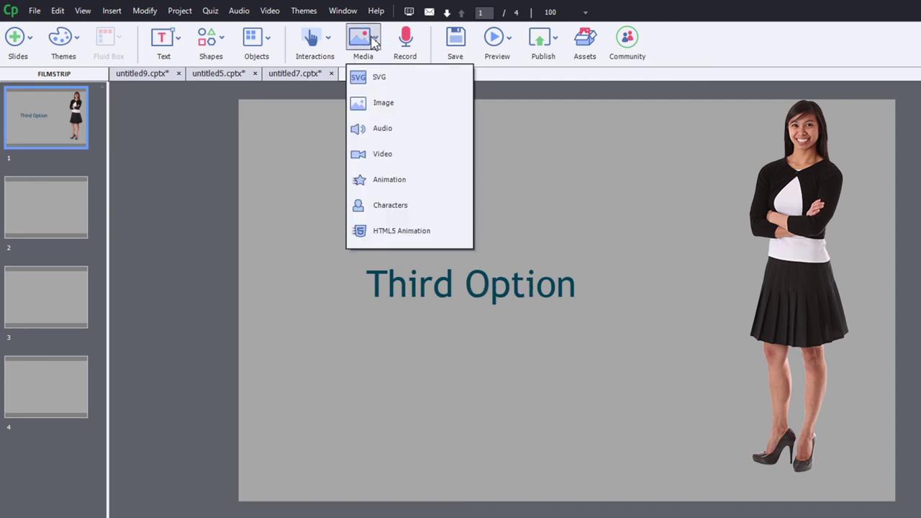
click(389, 140)
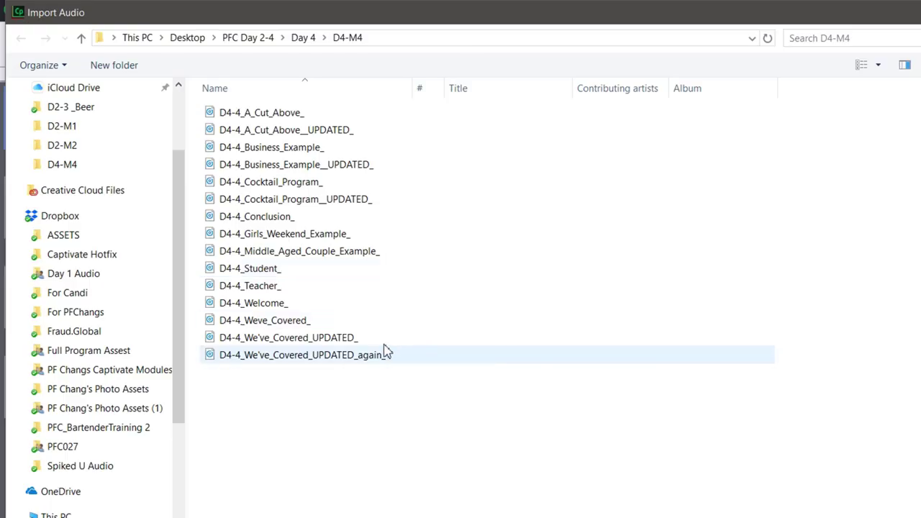
click(329, 165)
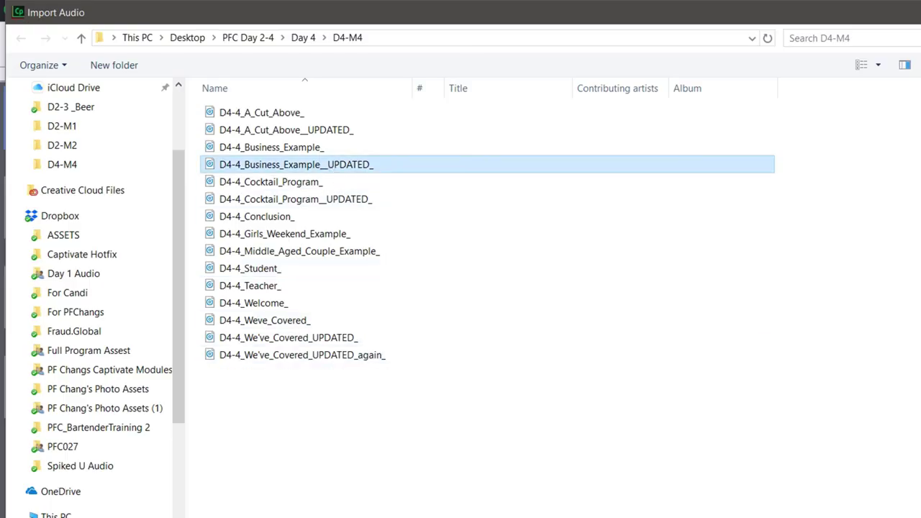
key(Return)
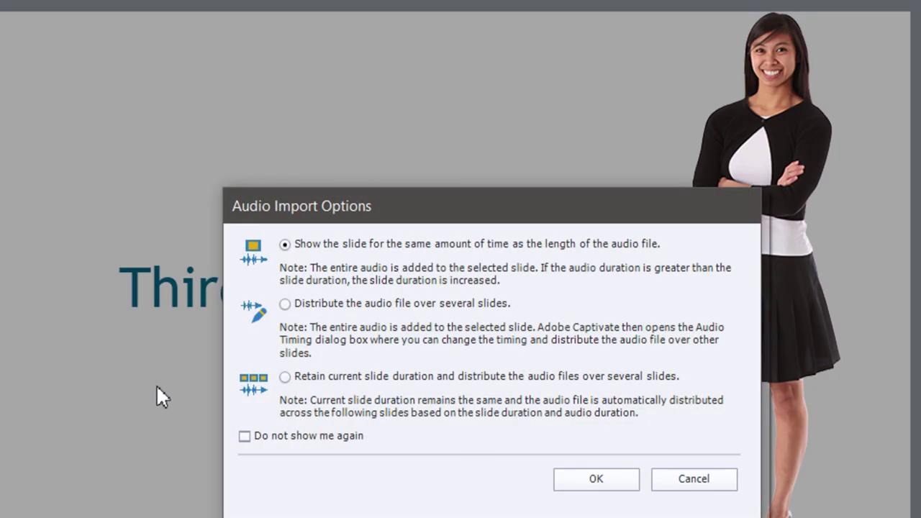
click(285, 377)
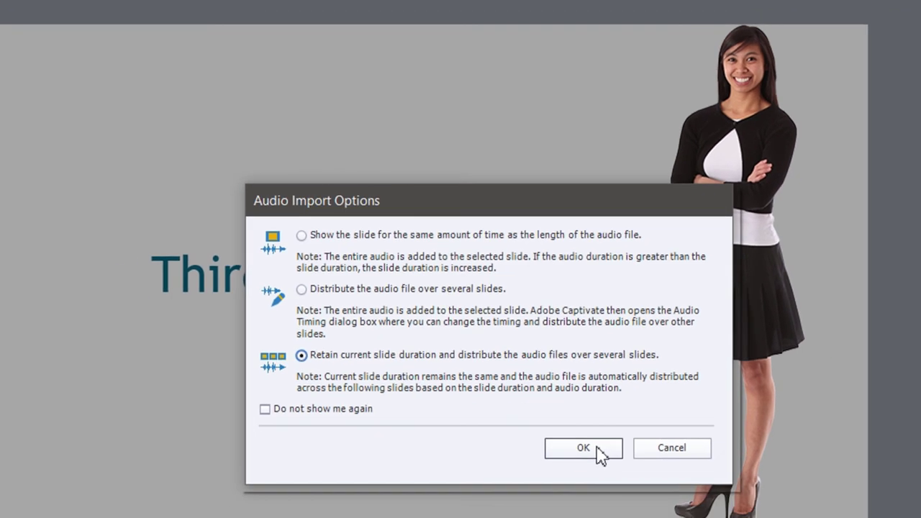
click(606, 482)
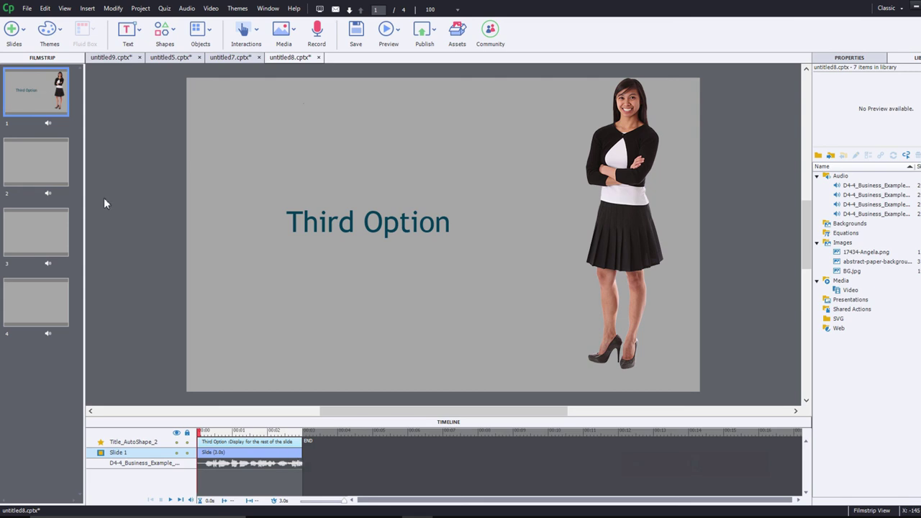
Check the audio segment on the timelines of slides 2, 3 and 4.
click(45, 169)
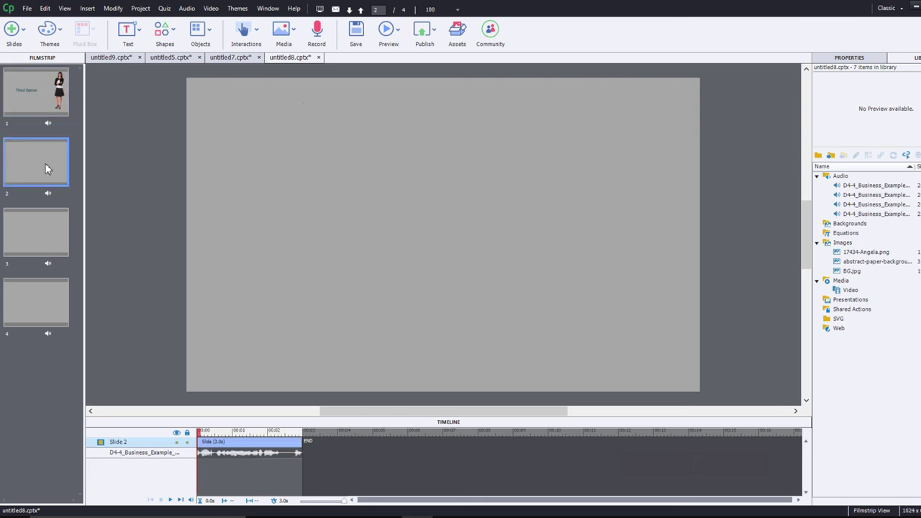
click(48, 235)
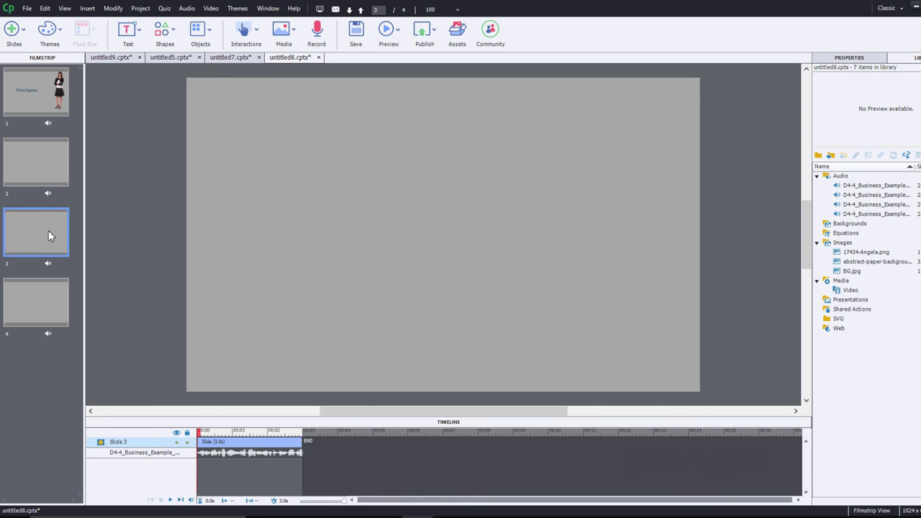
click(43, 319)
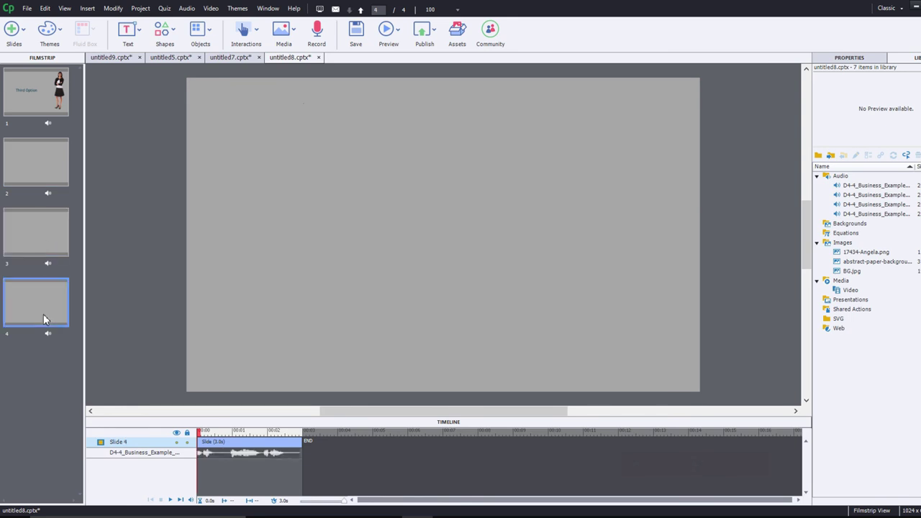